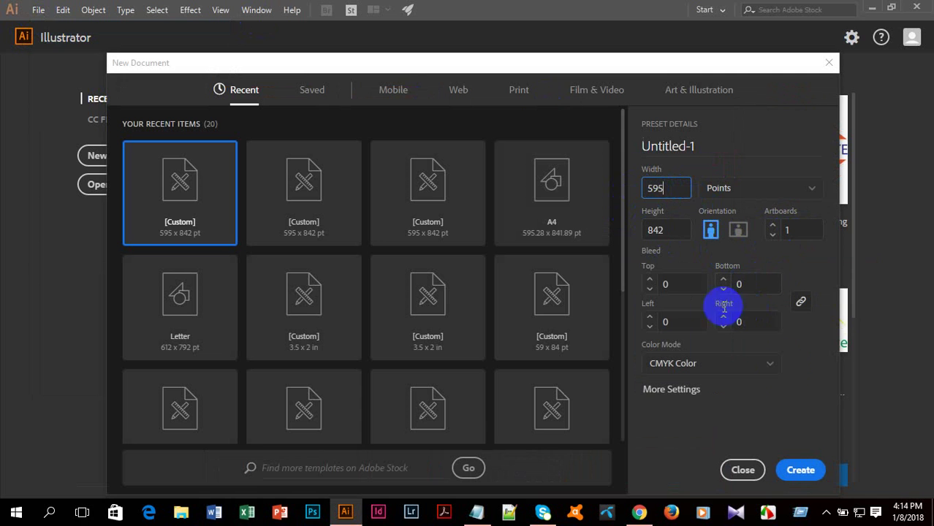
Step: Create a portrait 595 x 842 pt CMYK document and draw a circle about 392 pt in diameter in the middle of the artboard
click(810, 474)
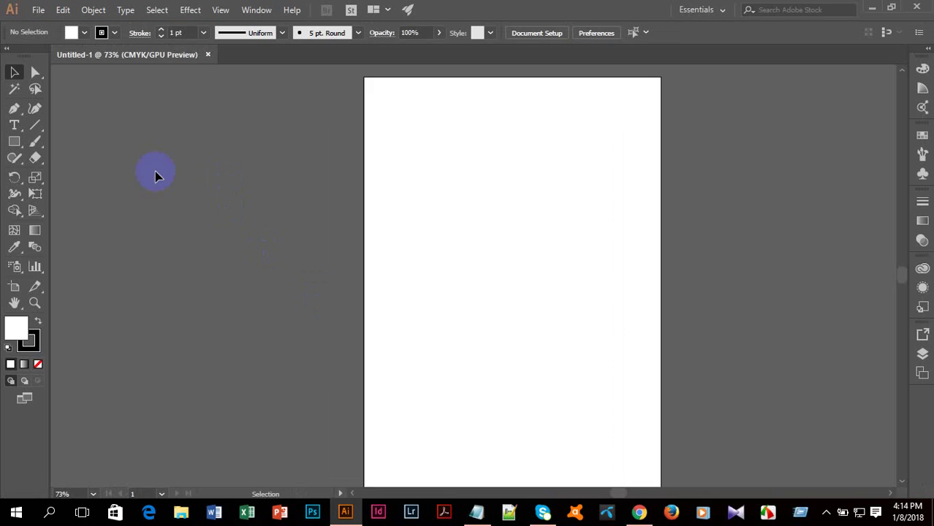
click(14, 142)
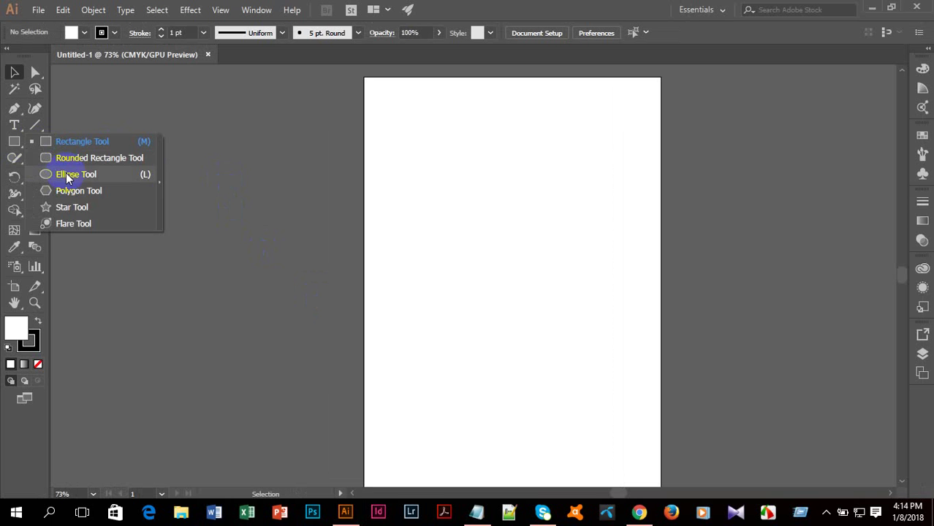
click(66, 176)
drag(411, 183, 606, 374)
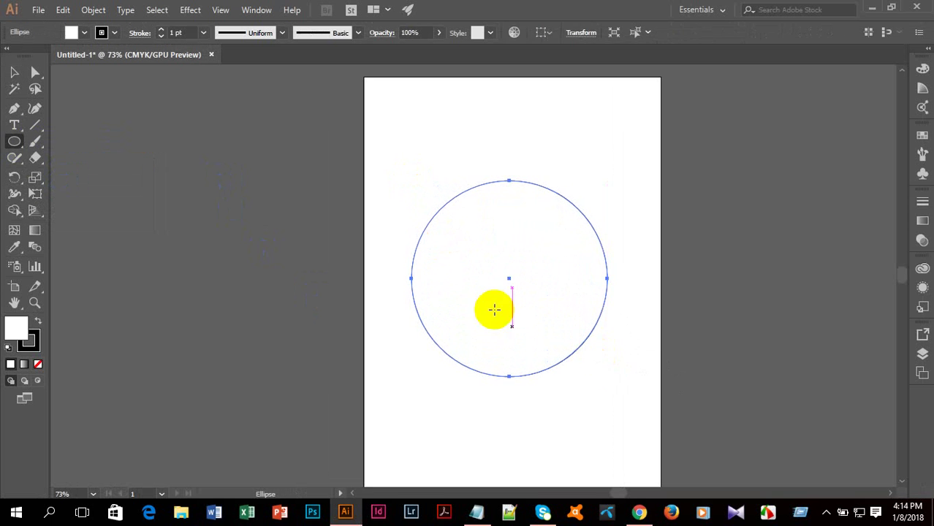
Step: Give the circle no fill and a 20 pt black stroke, and move it slightly up on the artboard
click(84, 33)
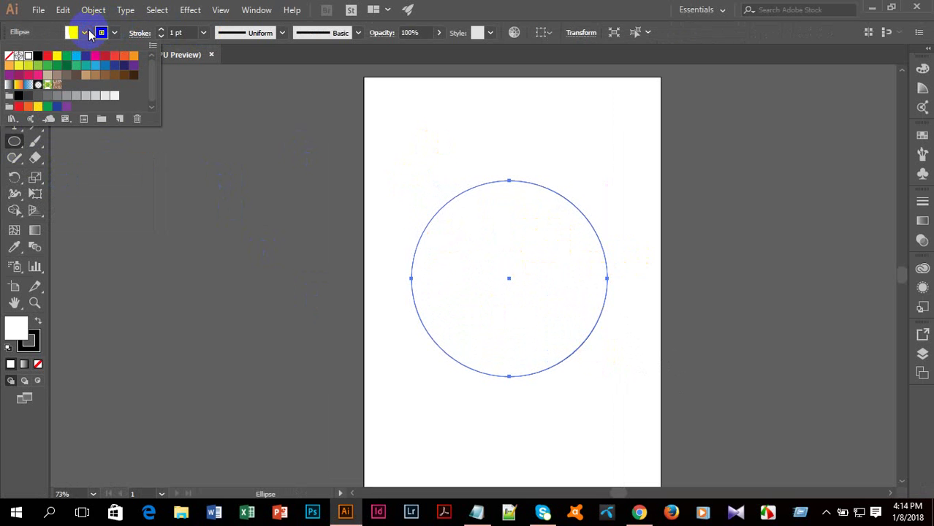
click(8, 56)
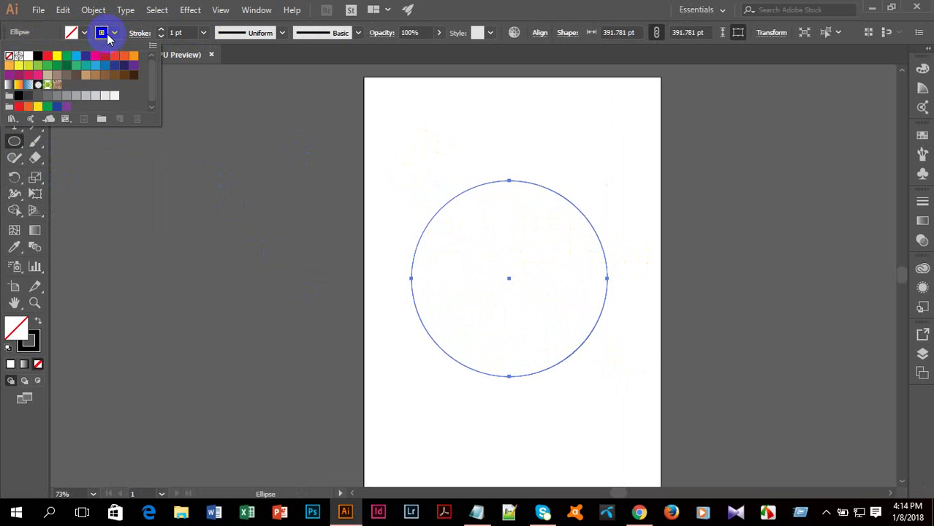
click(204, 32)
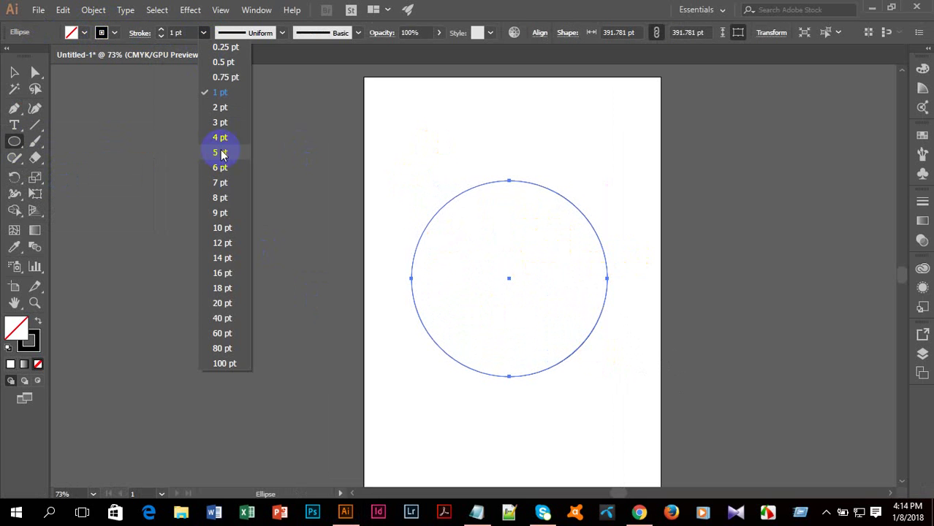
click(228, 303)
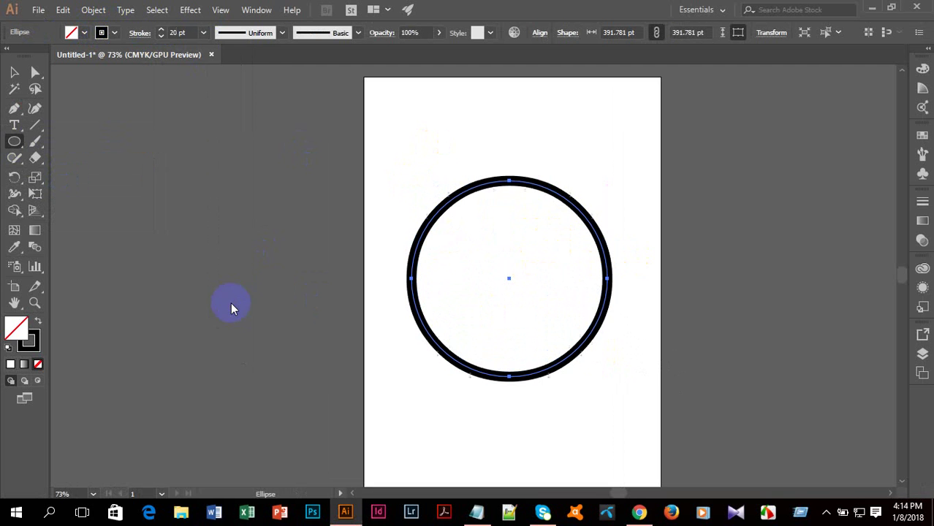
click(14, 73)
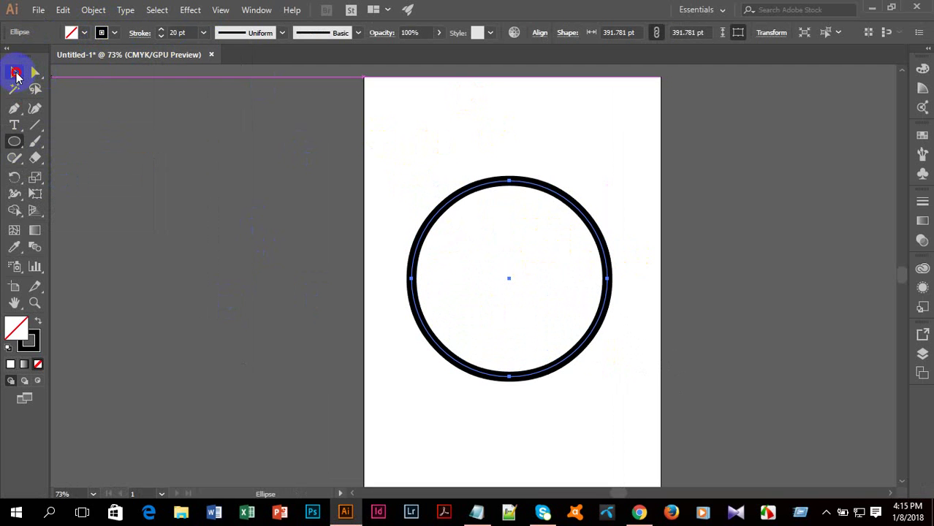
drag(520, 182, 516, 151)
Step: Start a text object beside the artboard and set its font to Arial Bold at 30 pt
click(14, 108)
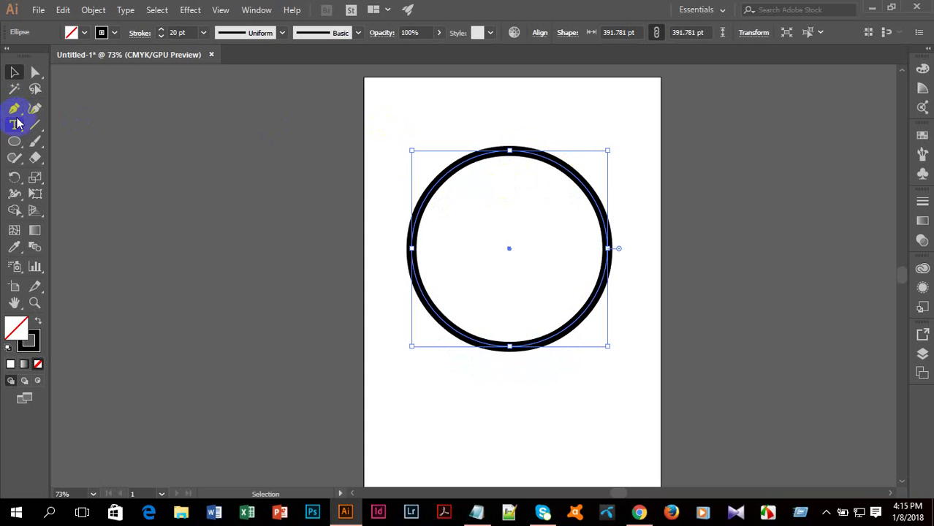
click(16, 125)
click(210, 206)
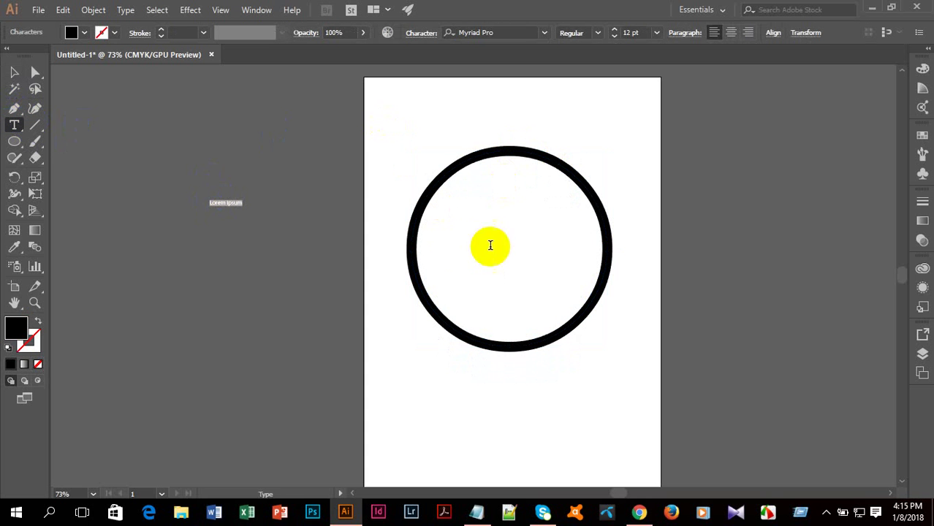
drag(501, 32, 427, 48)
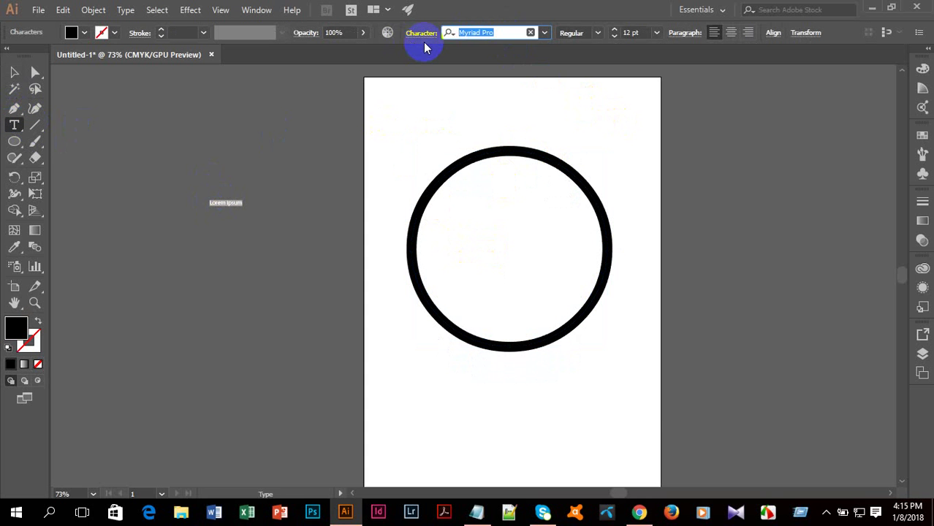
text(Ari)
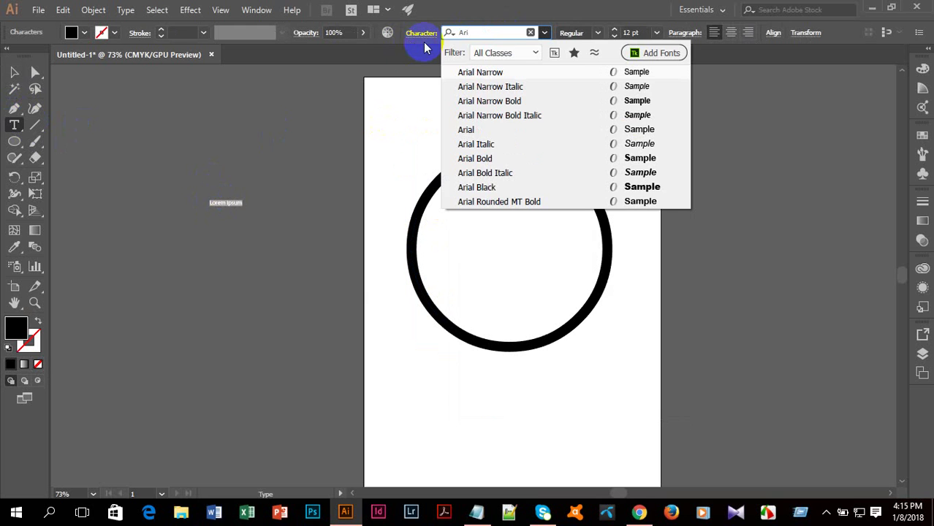
click(501, 158)
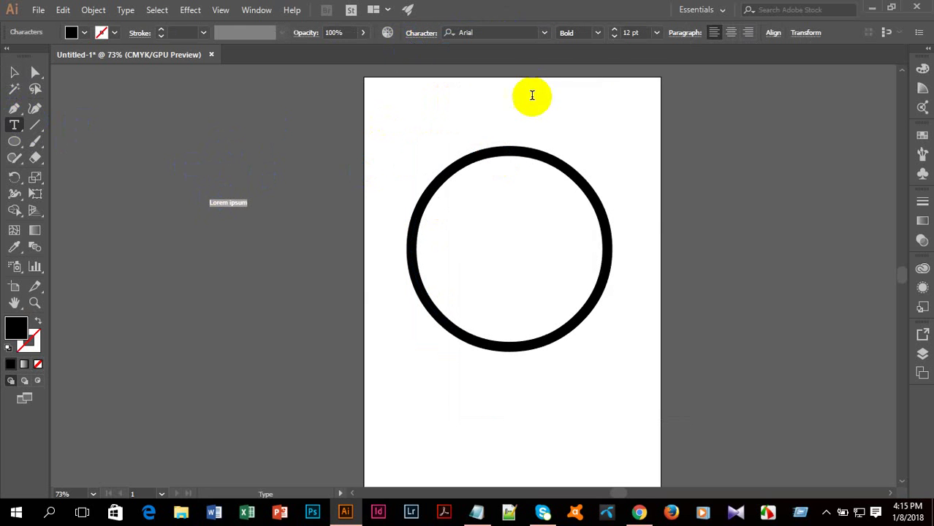
click(650, 31)
text(3)
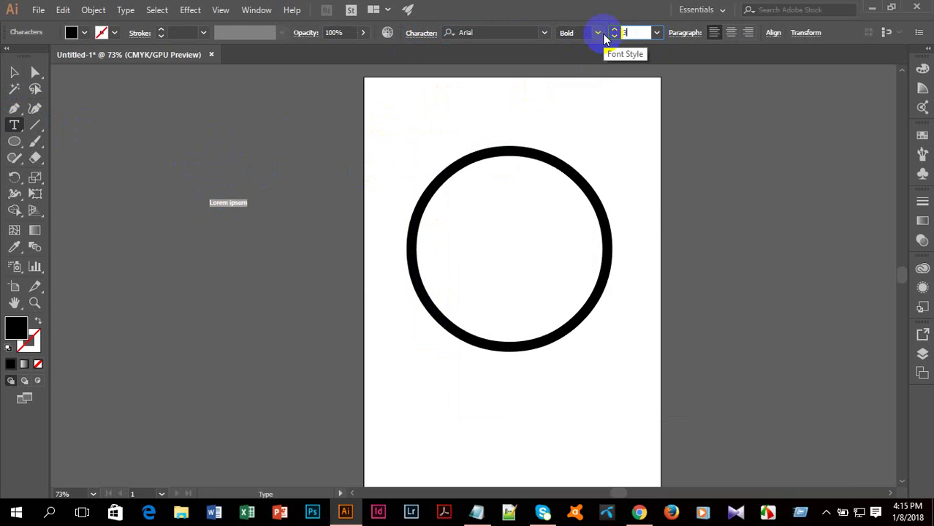
text(0)
key(Return)
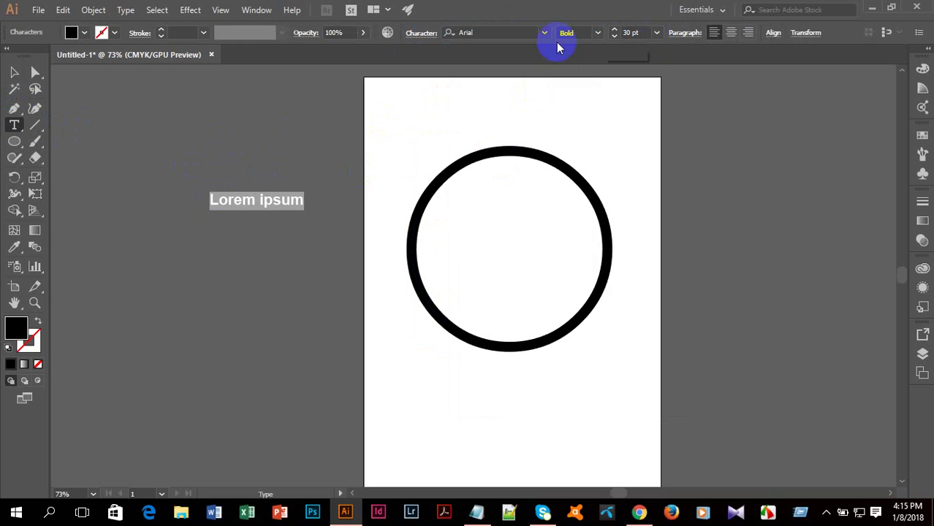
Step: Enter 12 as the text and move it just inside the top of the ring, horizontally centred
text(12)
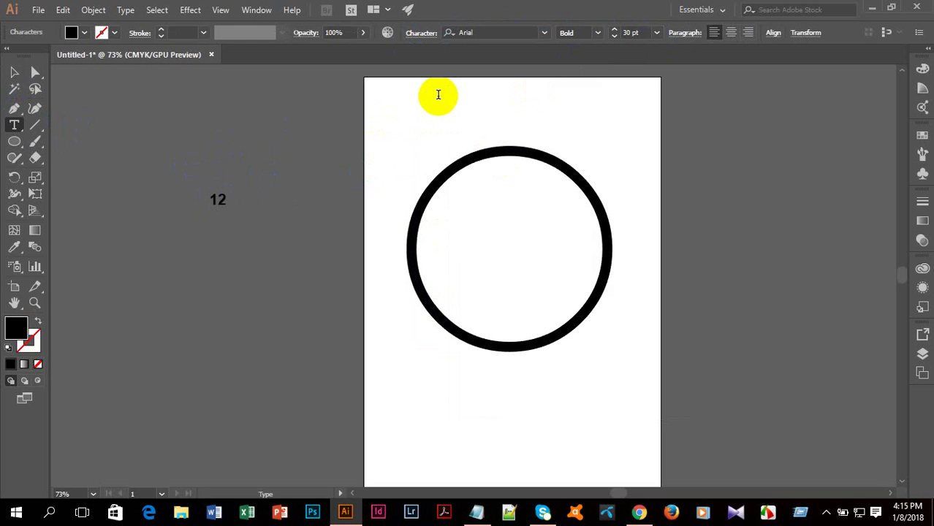
click(14, 71)
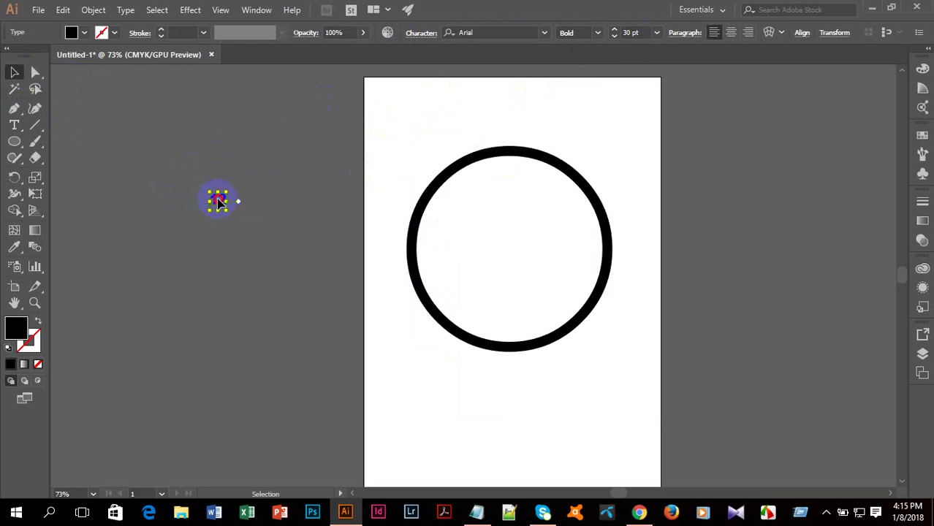
drag(218, 201, 508, 167)
Step: Add the number 3 as a new text object and place it just inside the ring's right edge at mid-height
click(14, 125)
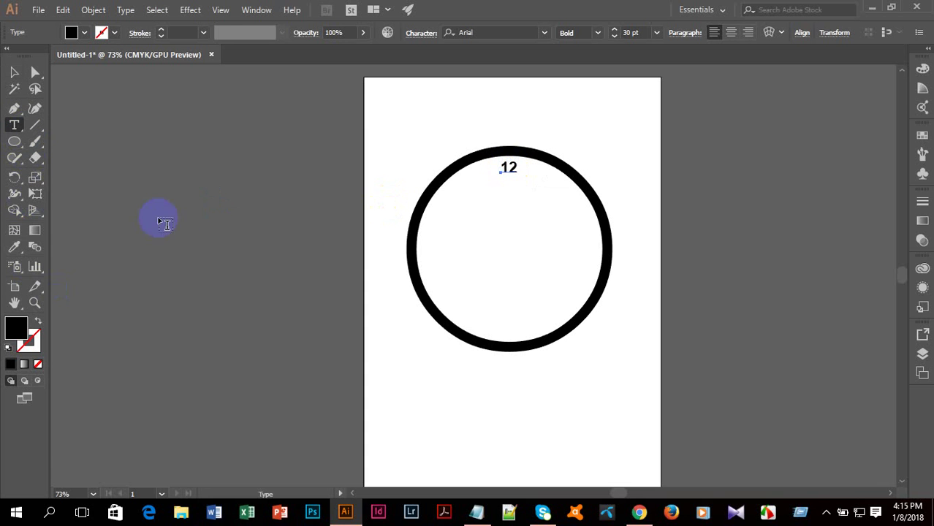
click(174, 232)
text(3)
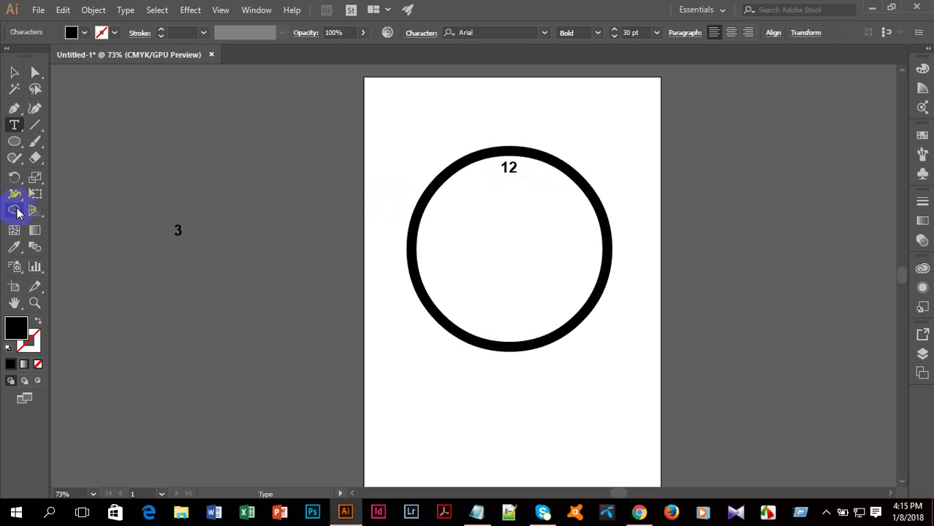
click(13, 72)
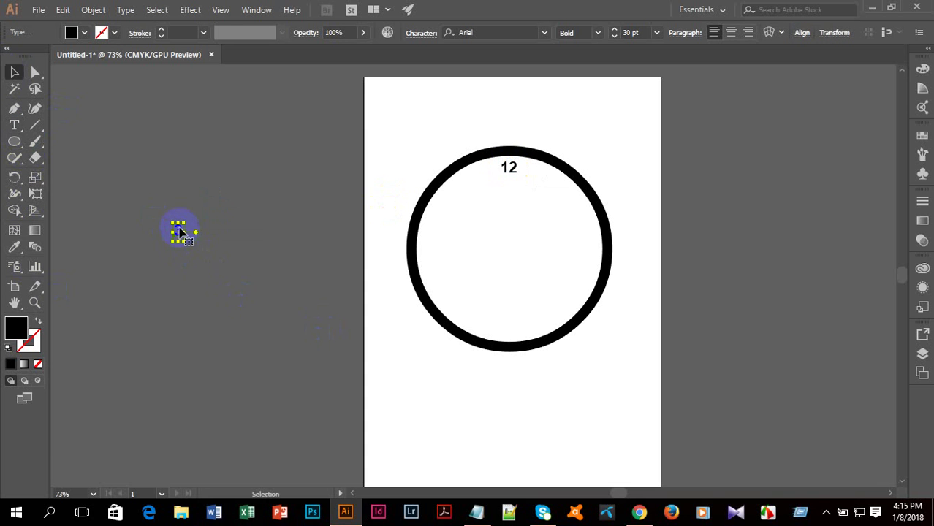
drag(180, 232, 598, 249)
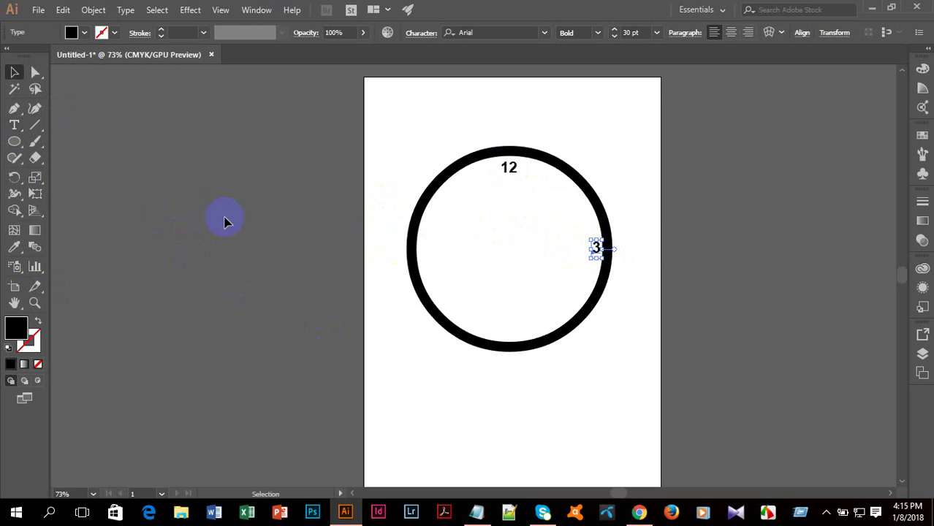
Step: Add the number 6 as a new text object and place it just inside the bottom of the ring, below the 12
click(14, 125)
click(232, 229)
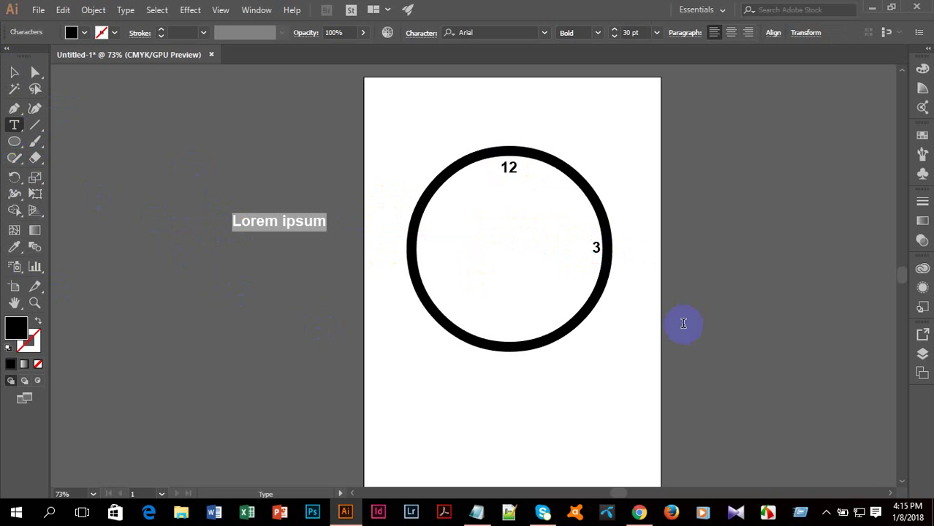
text(6)
click(13, 71)
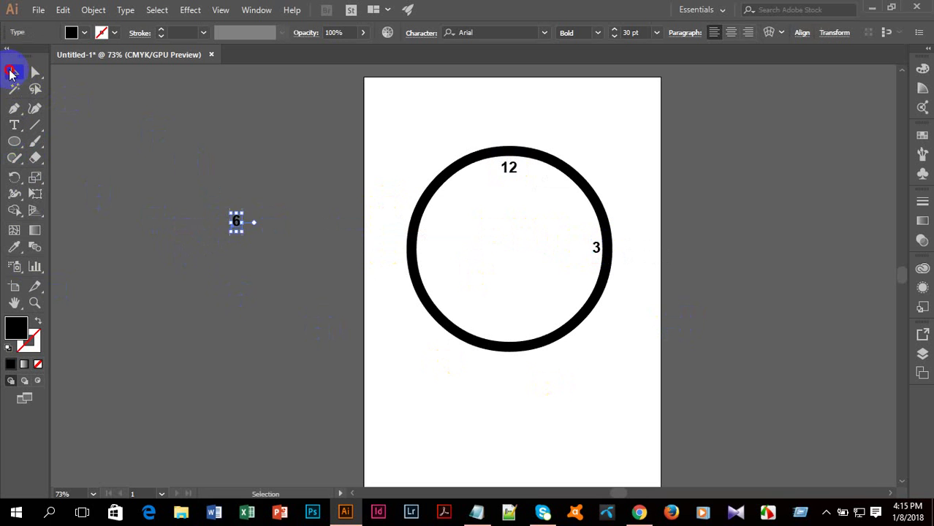
drag(236, 222, 514, 333)
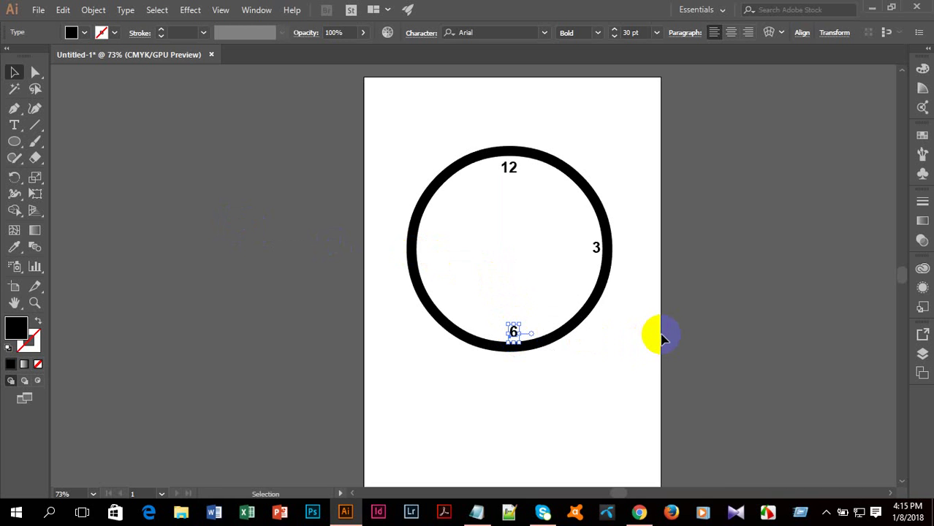
click(701, 330)
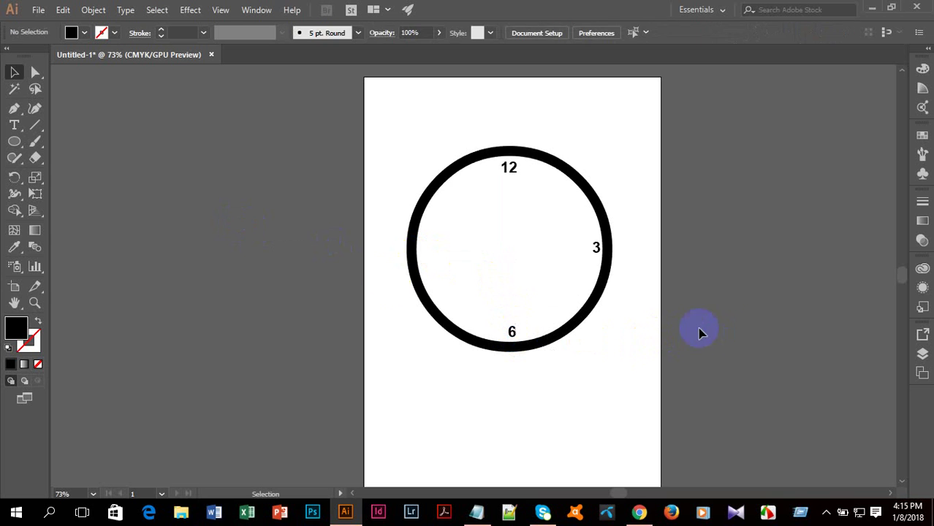
Step: Add the number 9 as a new text object and place it just inside the ring's left edge, level with the 3
click(14, 124)
click(192, 211)
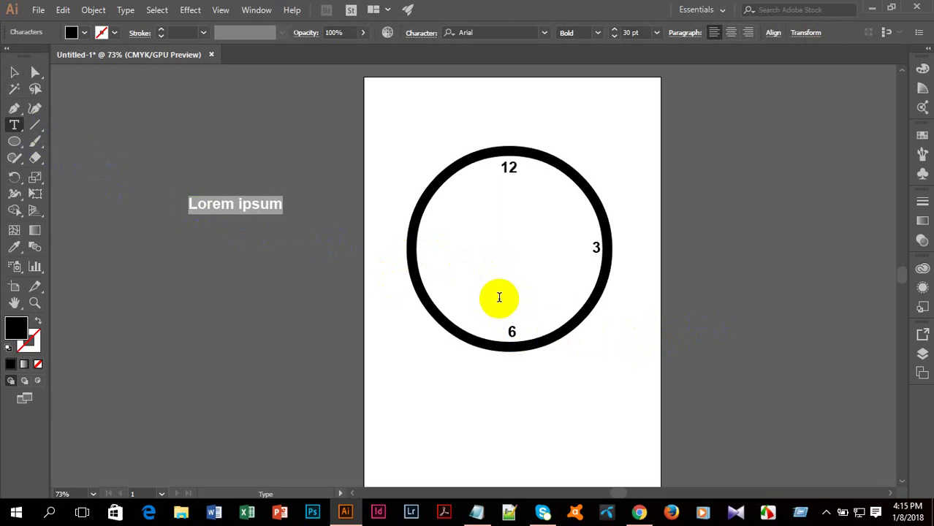
text(9)
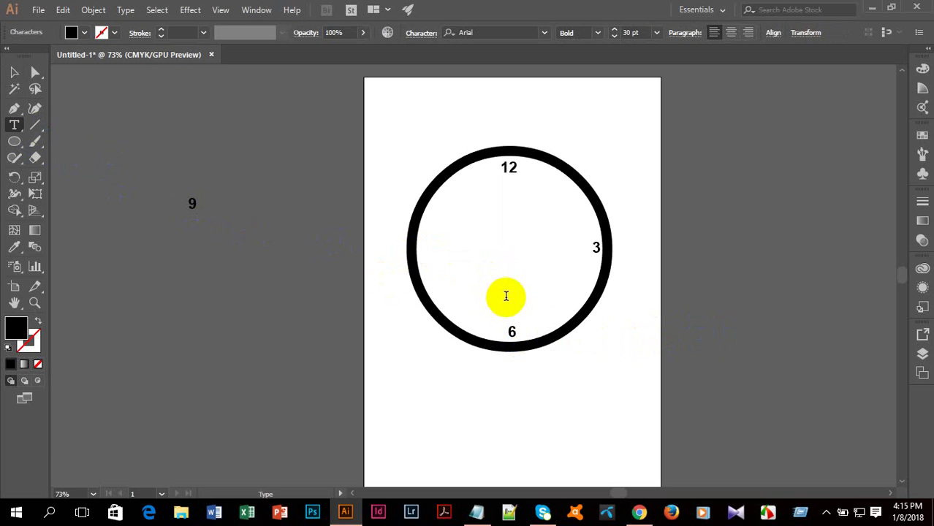
click(13, 73)
click(196, 215)
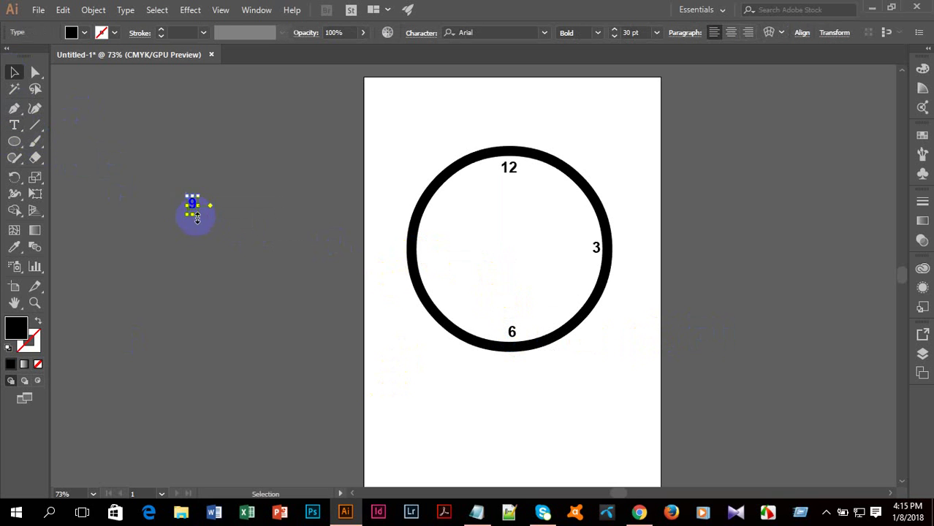
drag(192, 206, 423, 249)
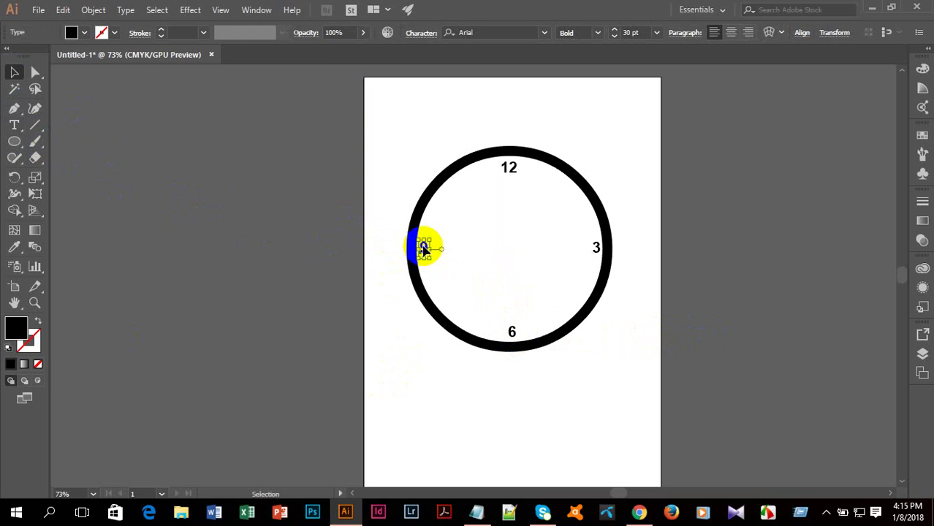
click(698, 264)
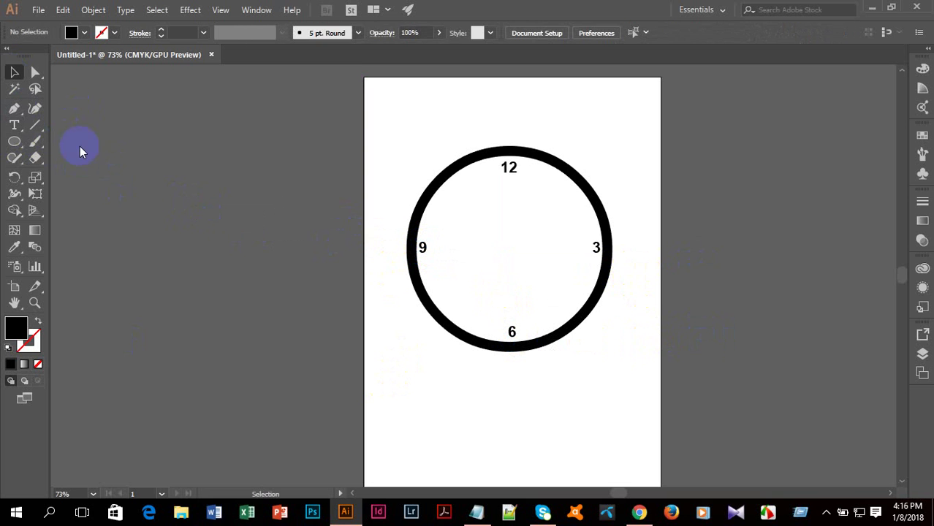
Step: Draw a solid black circle about 33 pt in diameter and position it at the centre of the clock face
click(15, 141)
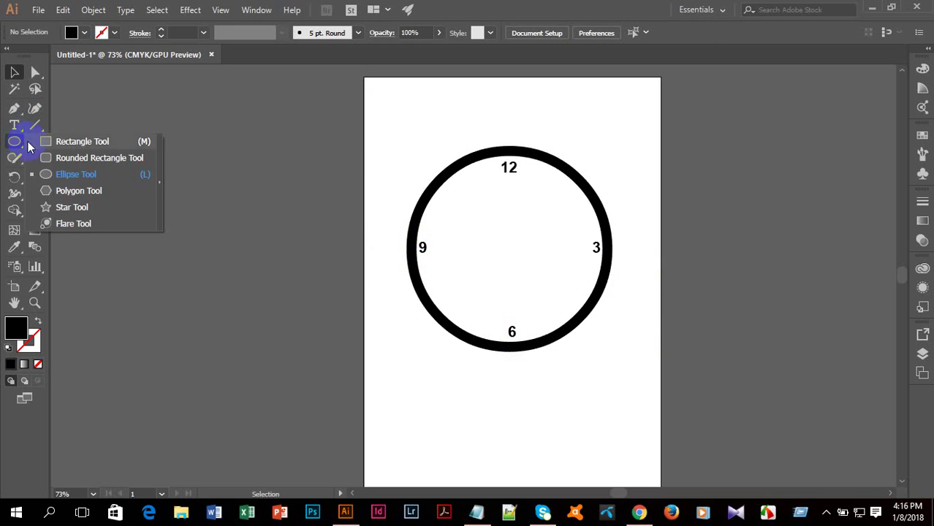
click(69, 174)
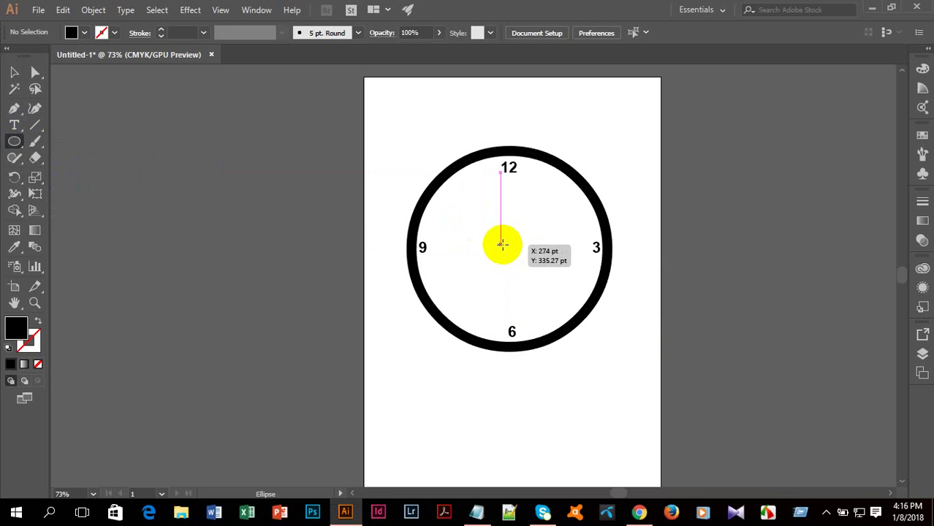
drag(508, 253, 517, 255)
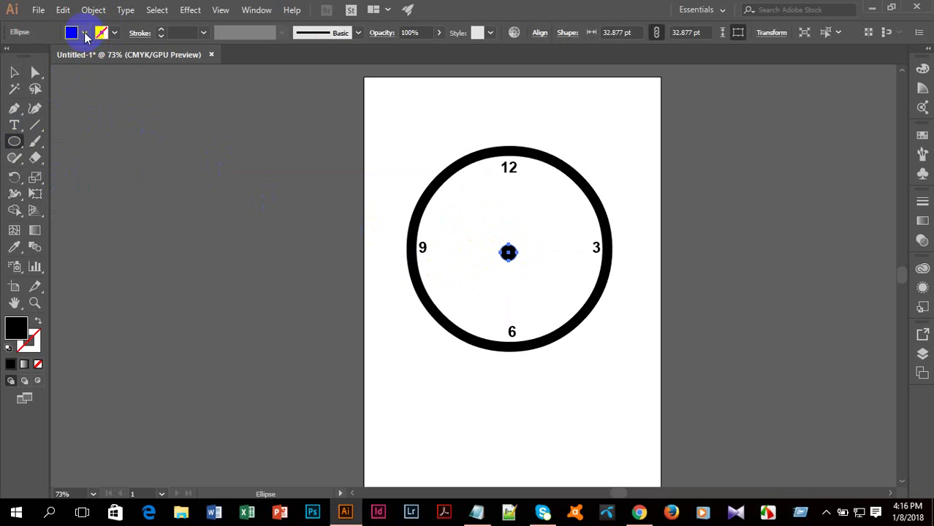
click(14, 71)
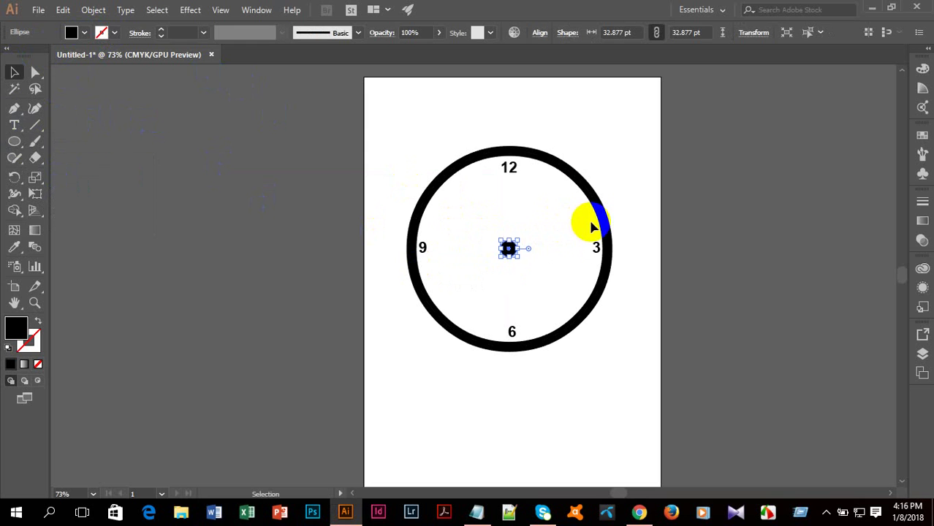
drag(509, 249, 508, 249)
click(740, 250)
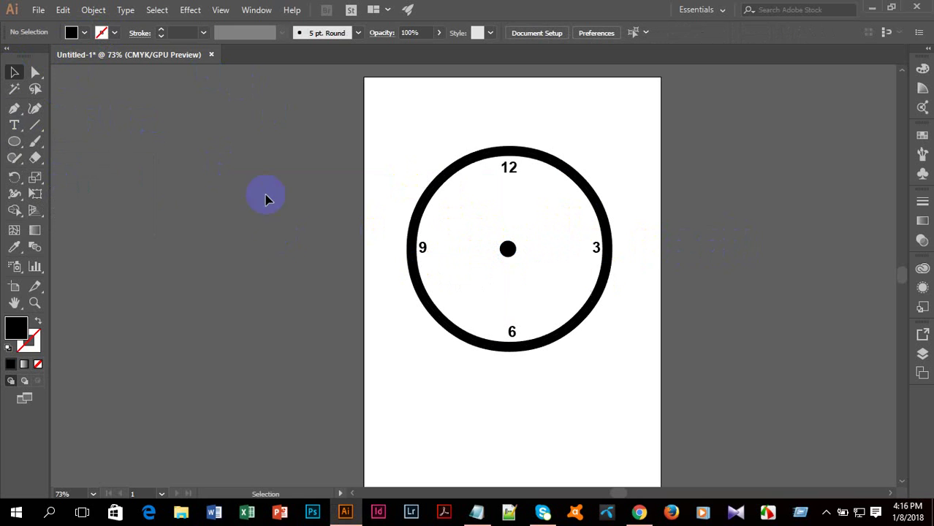
Step: Draw a black horizontal rounded-rectangle hand from the centre dot to just short of the 3 and nudge it down level with the dot
click(16, 142)
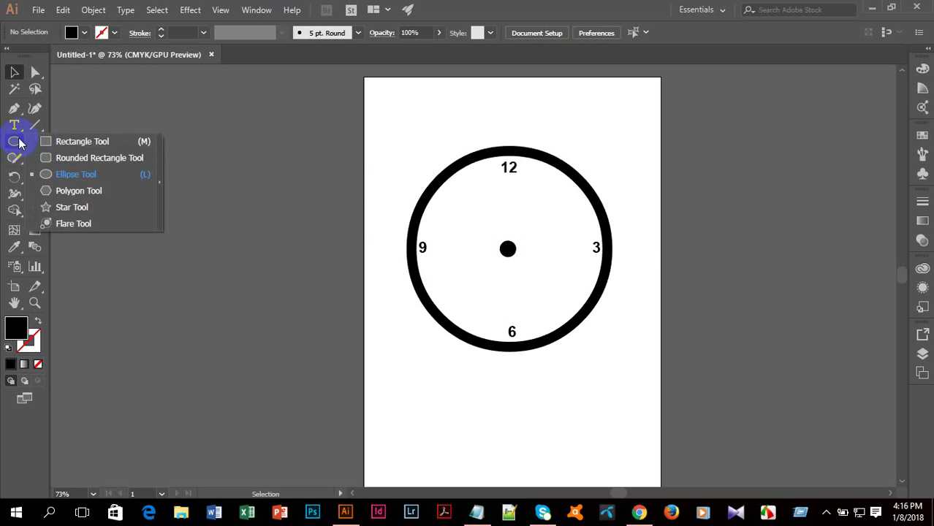
click(64, 158)
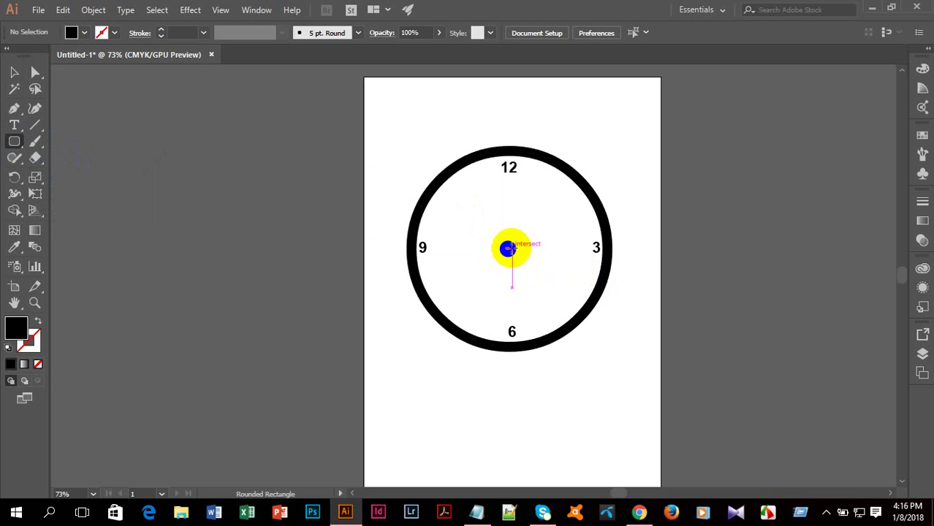
drag(510, 248, 586, 244)
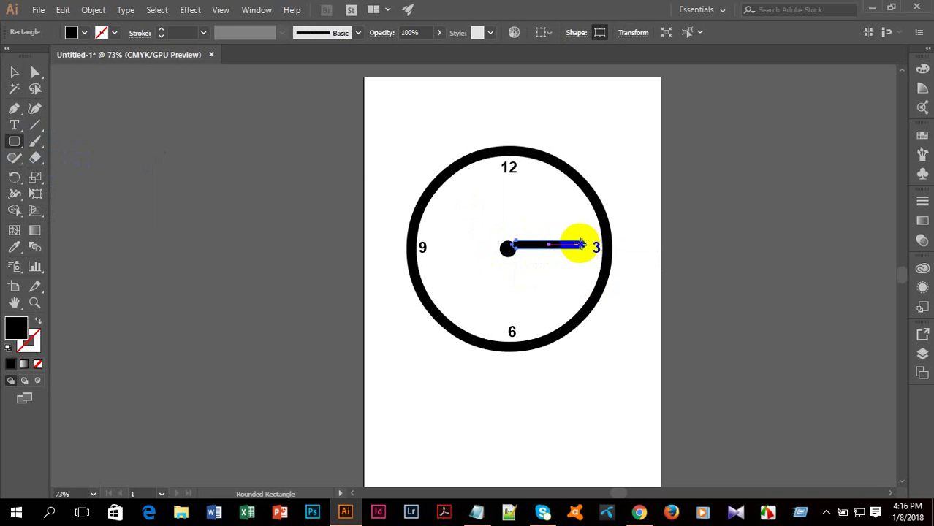
click(14, 73)
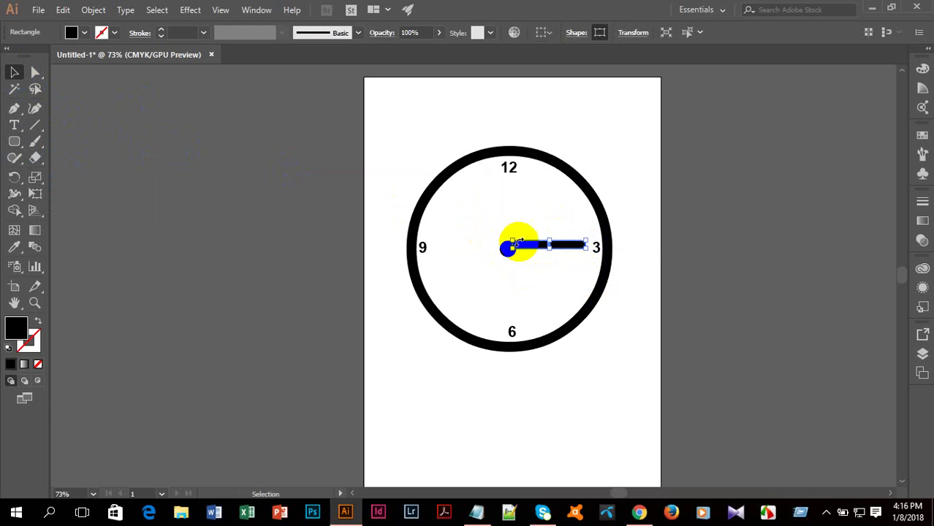
key(Down)
key(Down)
key(Down)
key(Down)
key(Down)
key(Down)
key(Down)
key(Down)
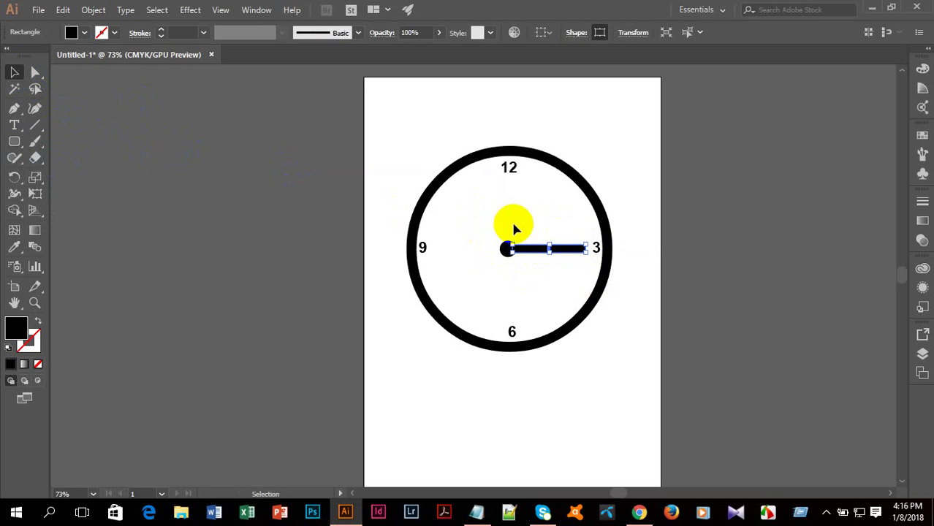
click(704, 233)
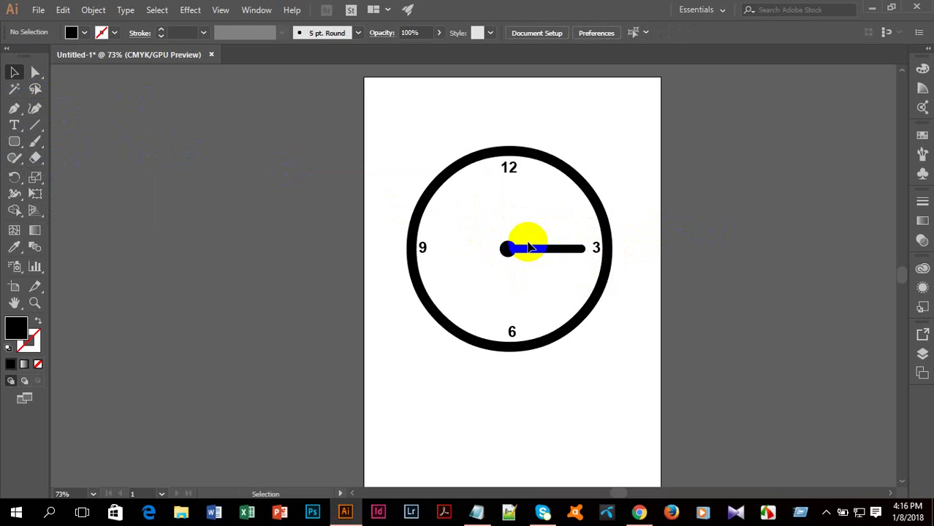
Step: Draw a thinner vertical rounded-rectangle hand from just below the 12 to the centre dot, and align it and the 12 with the dot
click(15, 143)
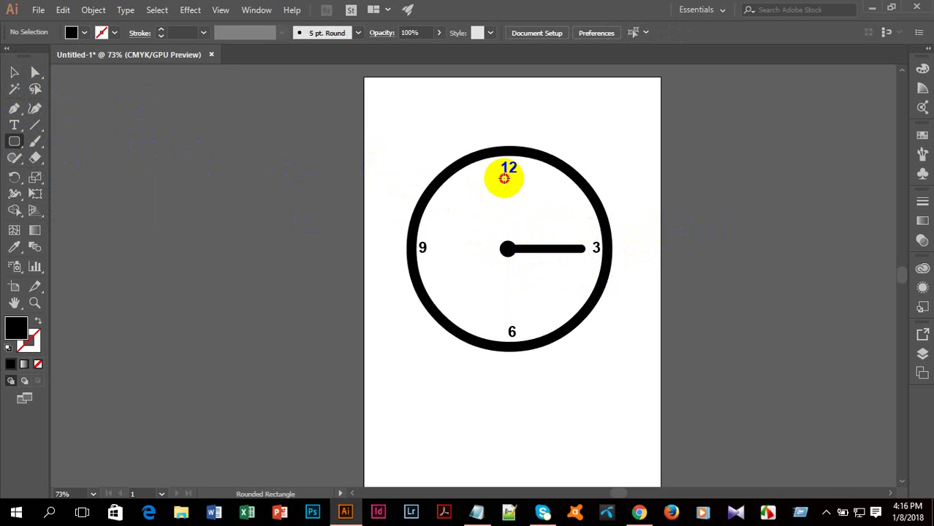
drag(504, 178, 509, 249)
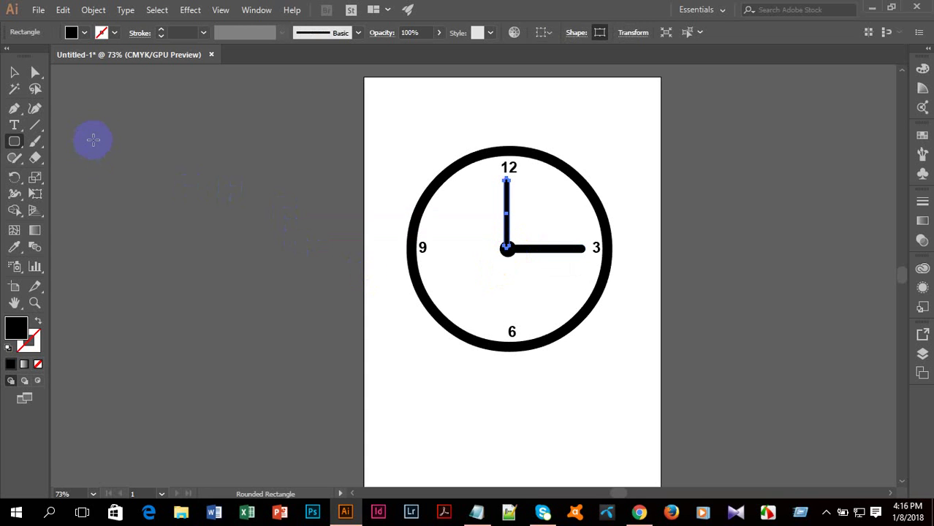
click(14, 72)
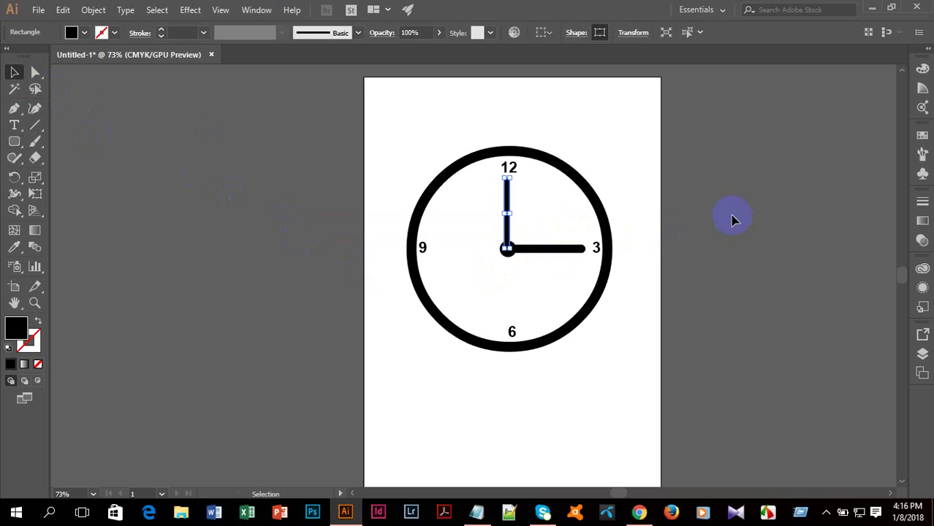
key(Right)
key(Right)
key(Right)
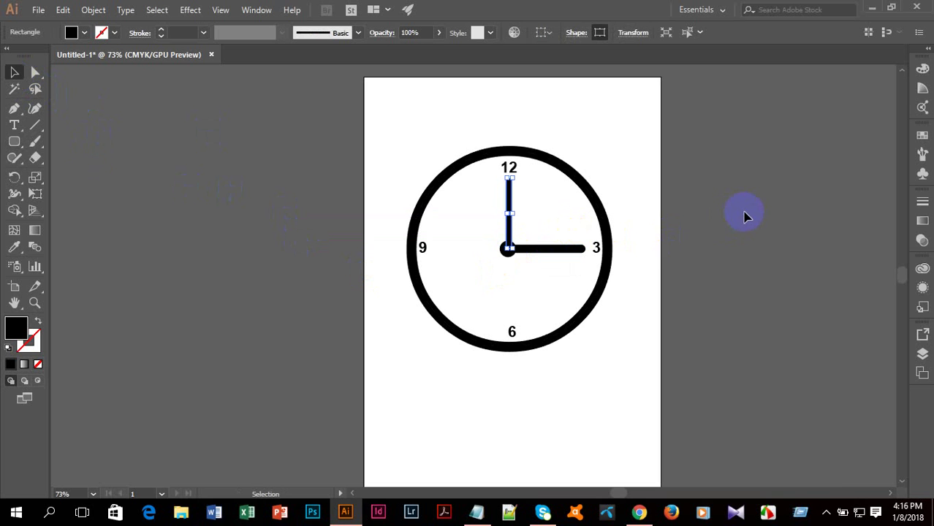
key(Left)
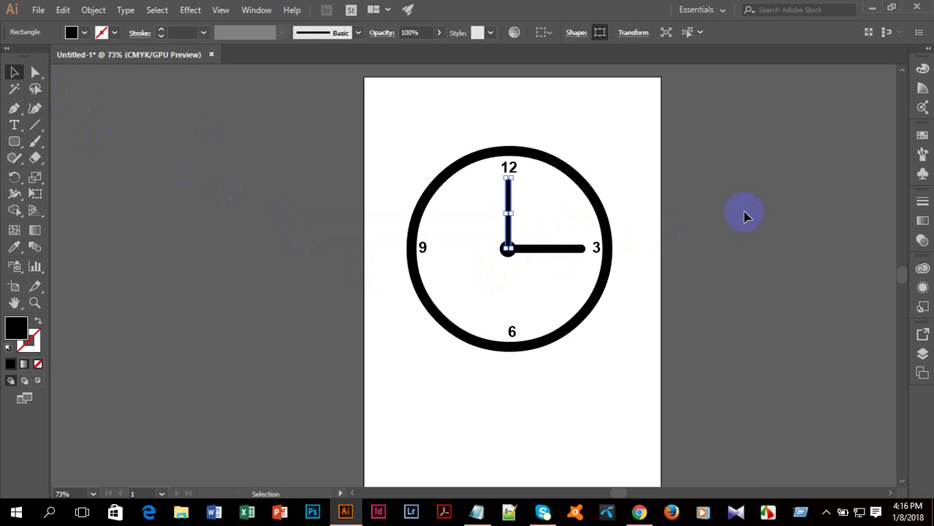
click(746, 215)
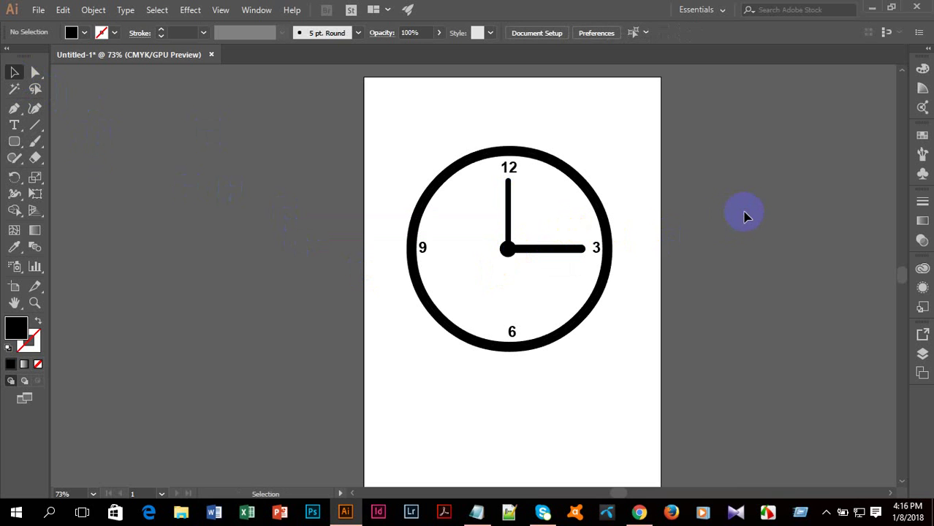
click(507, 168)
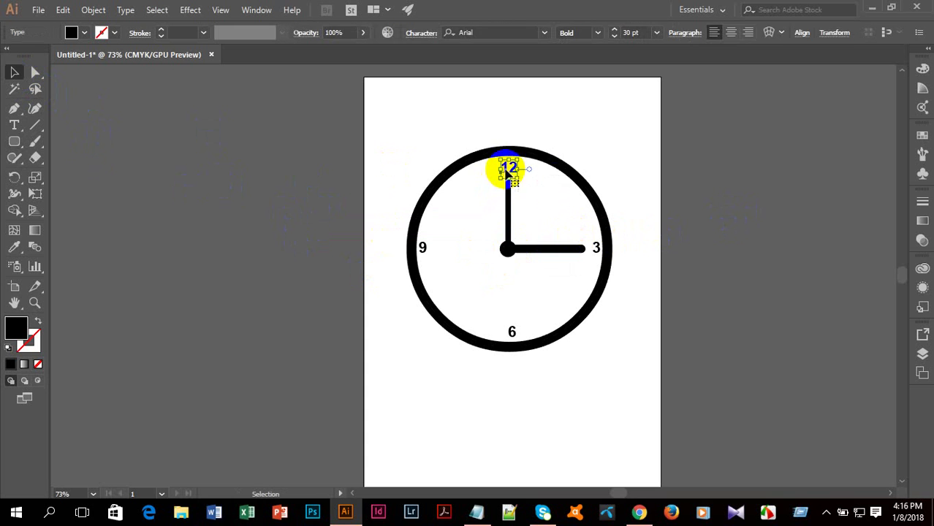
click(751, 245)
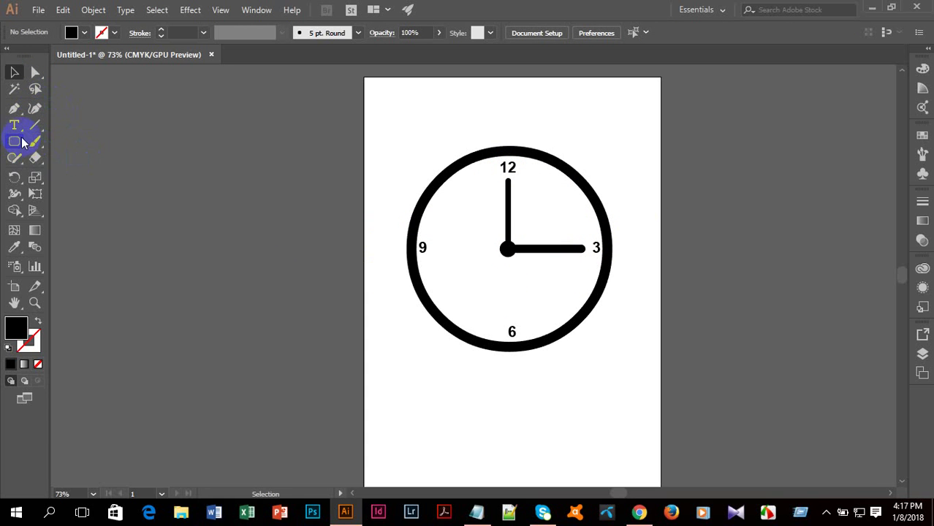
Step: Draw a thin horizontal rounded-rectangle hand about 143 pt long and 8 pt thick from beside the 9 to the centre dot
drag(14, 141, 56, 157)
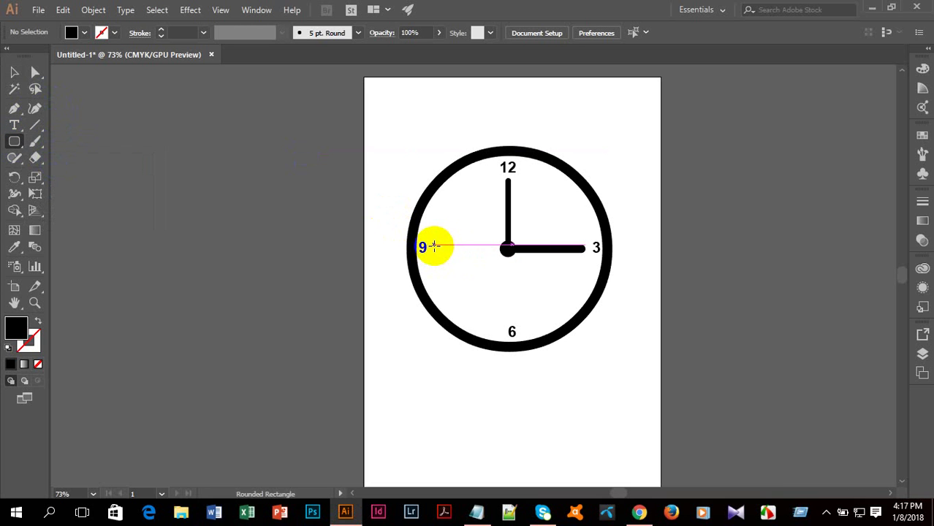
drag(435, 247, 505, 251)
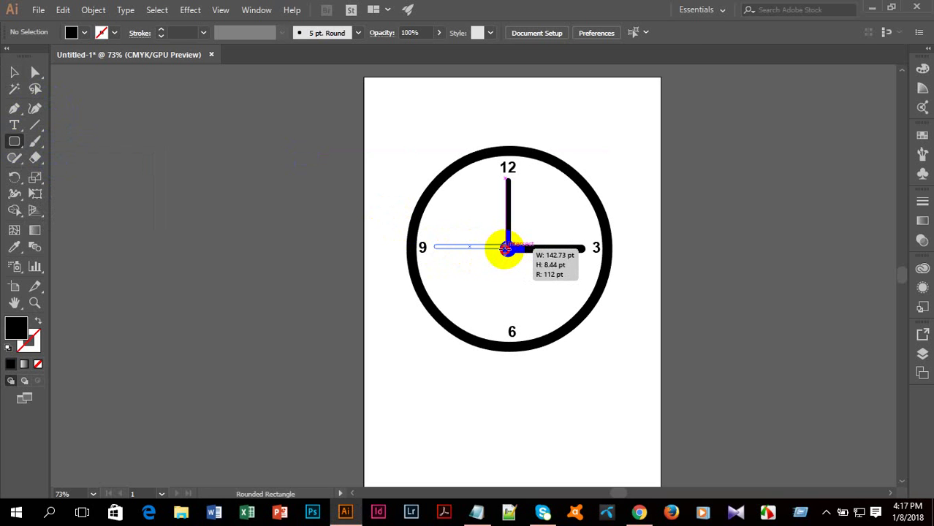
drag(506, 249, 505, 249)
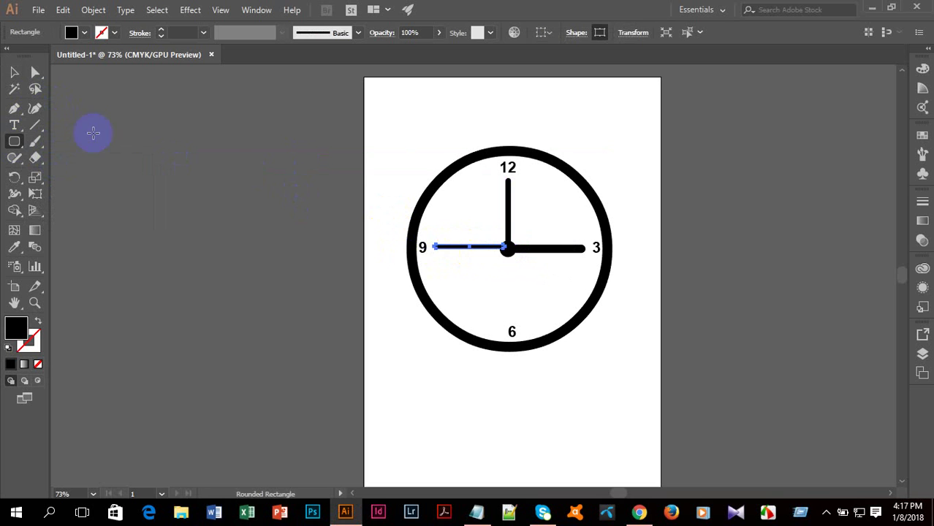
Step: Rotate the thin third hand to point at the 8 o'clock position and move its inner end onto the centre dot
click(14, 72)
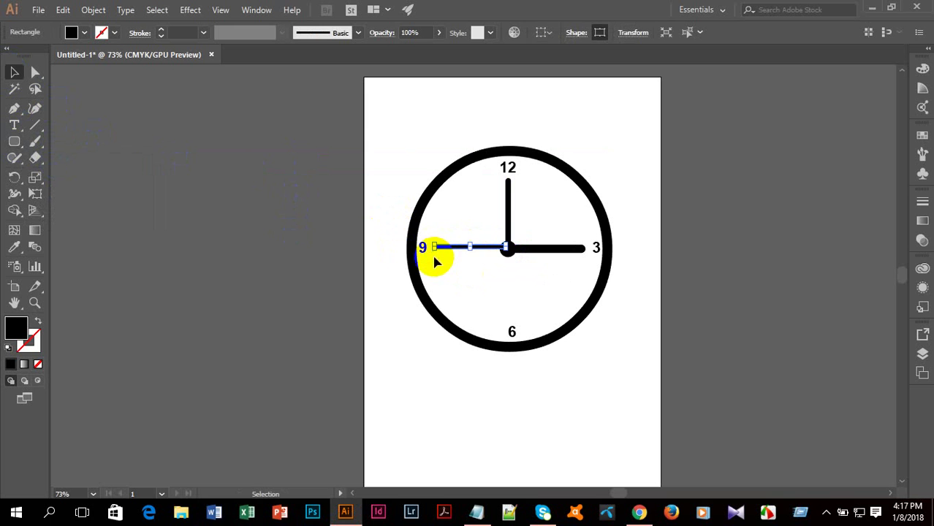
drag(431, 253, 483, 269)
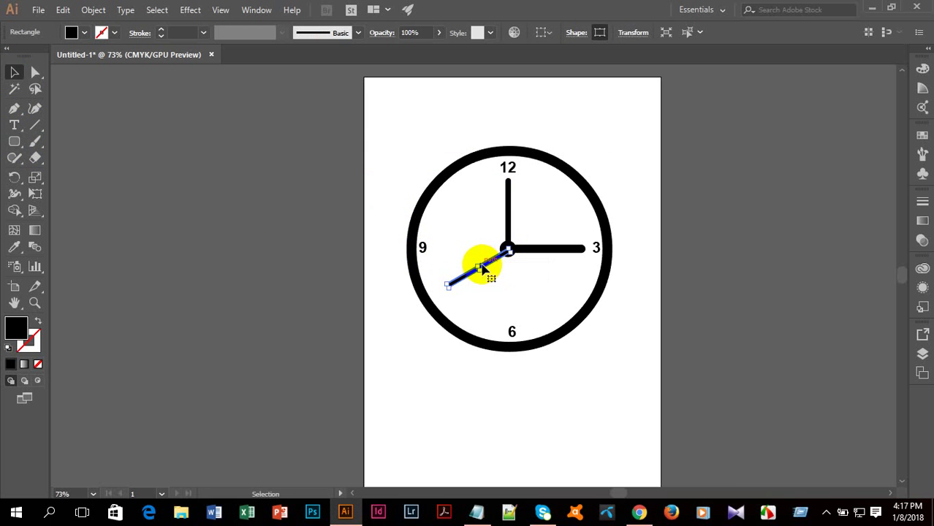
click(296, 229)
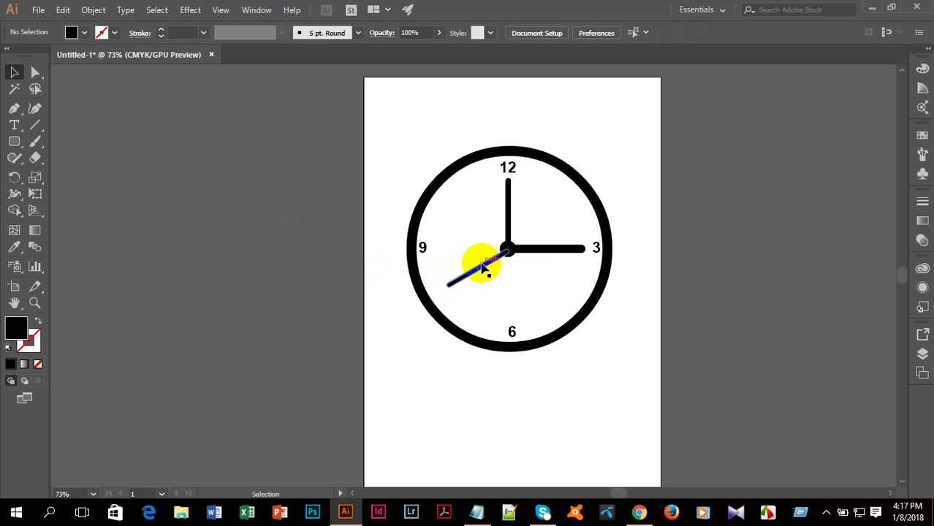
click(484, 265)
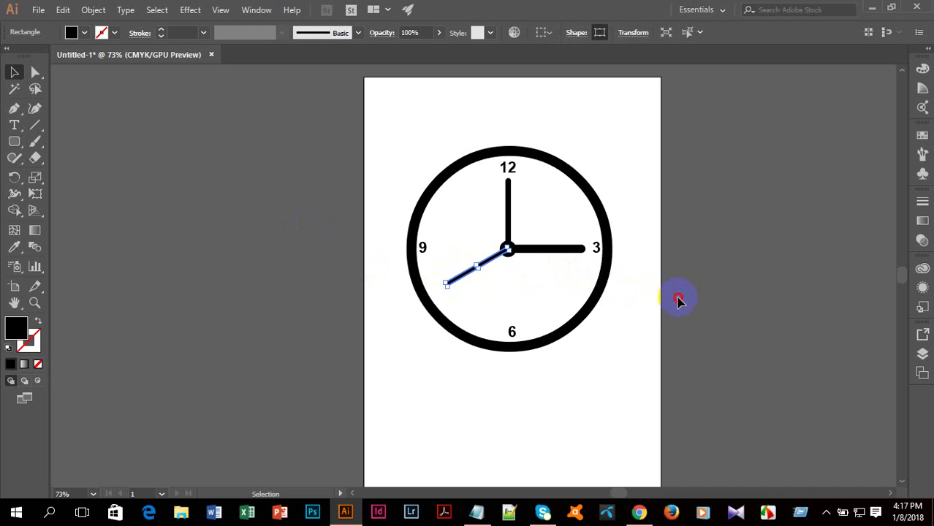
click(684, 299)
Step: Adjust the thickness of the horizontal hand pointing at the 3
click(578, 261)
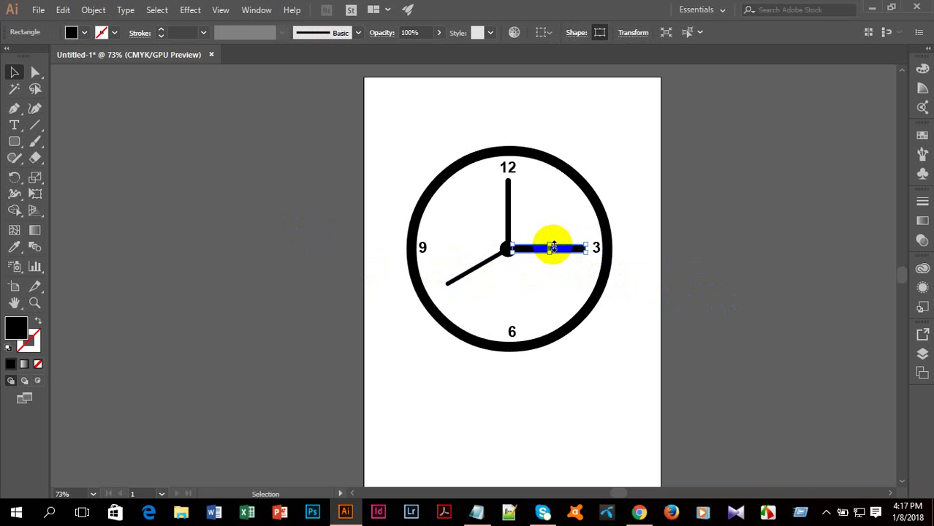
drag(550, 246, 550, 254)
click(678, 283)
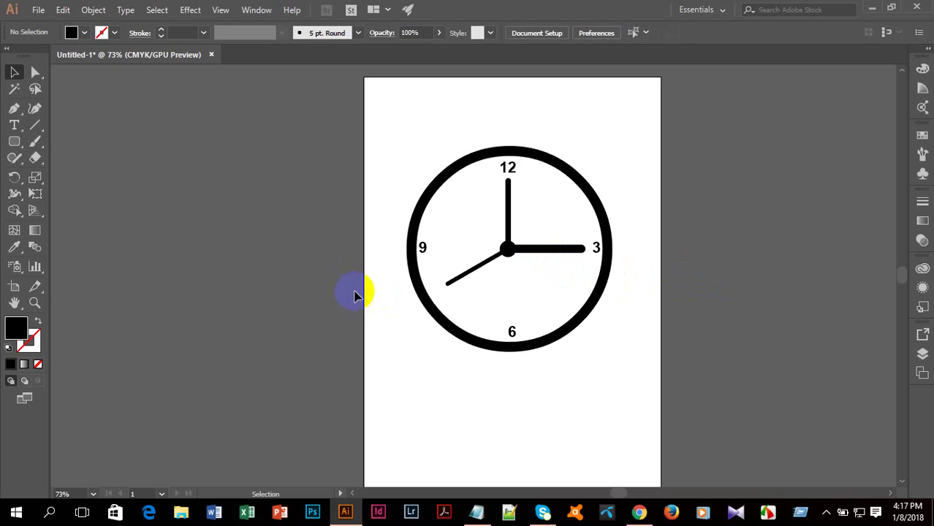
Step: Add the text TITAN as a new text object and place it inside the clock face, centred above the 6
click(14, 125)
click(171, 230)
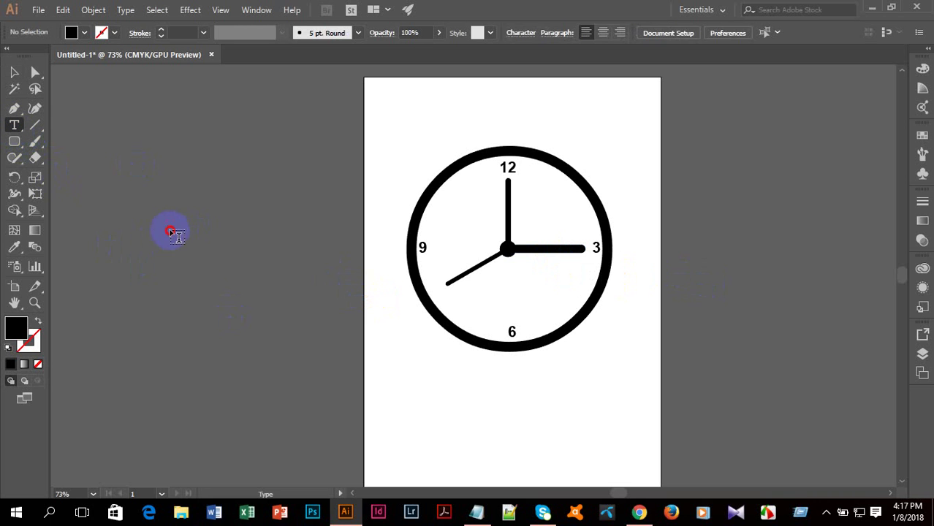
text(TITAN)
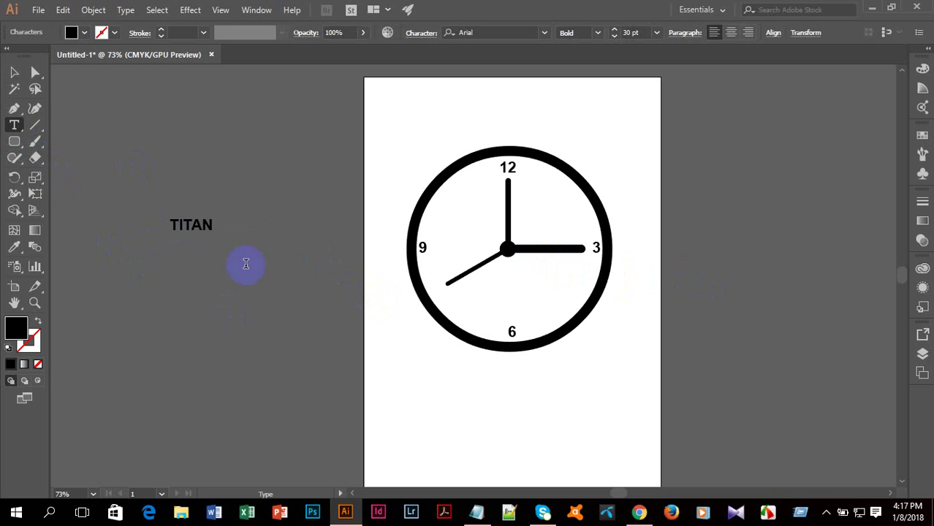
click(14, 71)
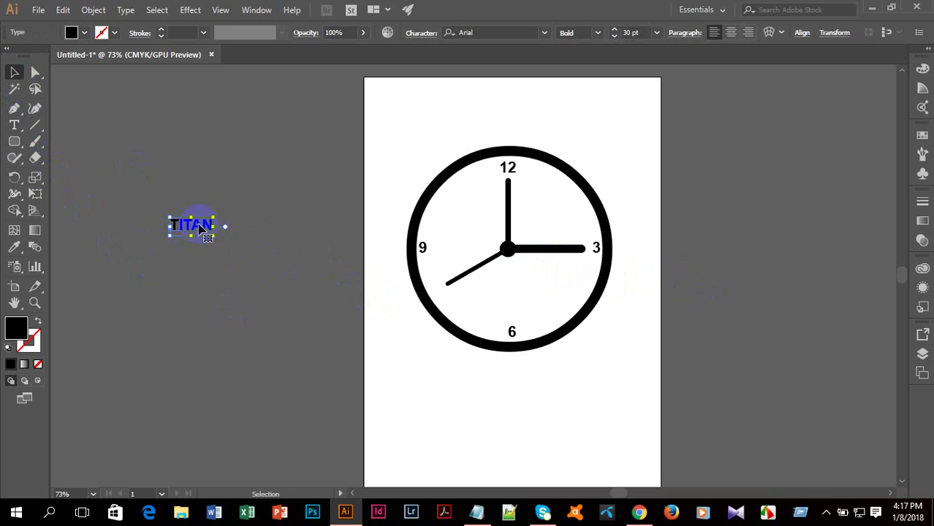
drag(199, 228, 517, 302)
click(441, 342)
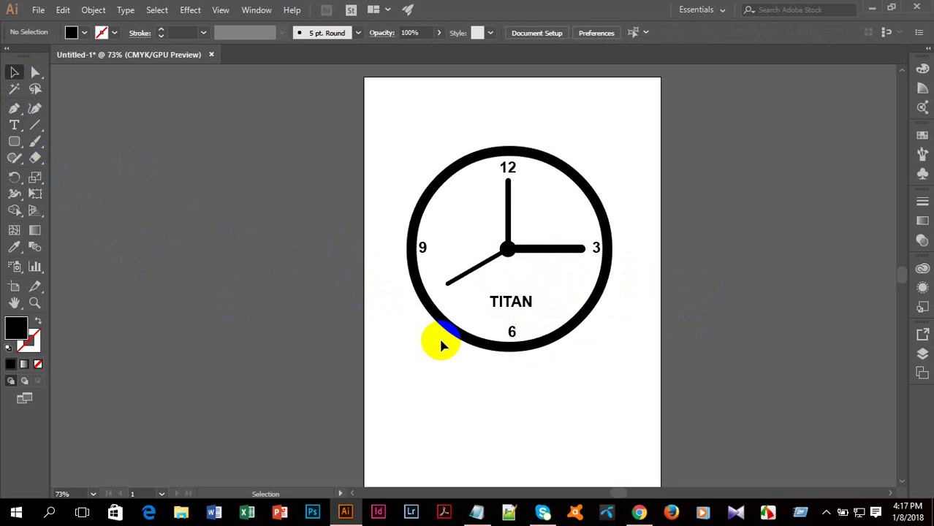
Step: Export the clock artwork to the Desktop as a PNG file named Watch
click(38, 10)
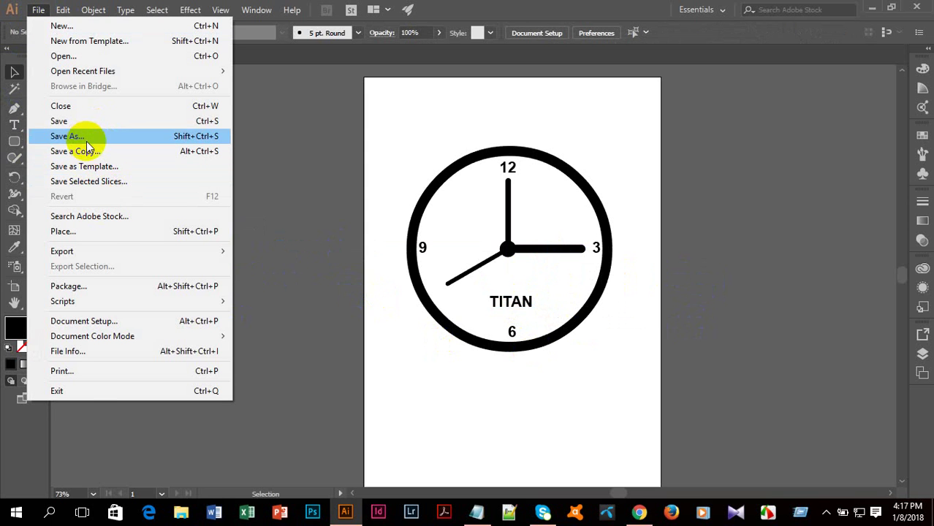
mouse_move(102, 251)
click(274, 267)
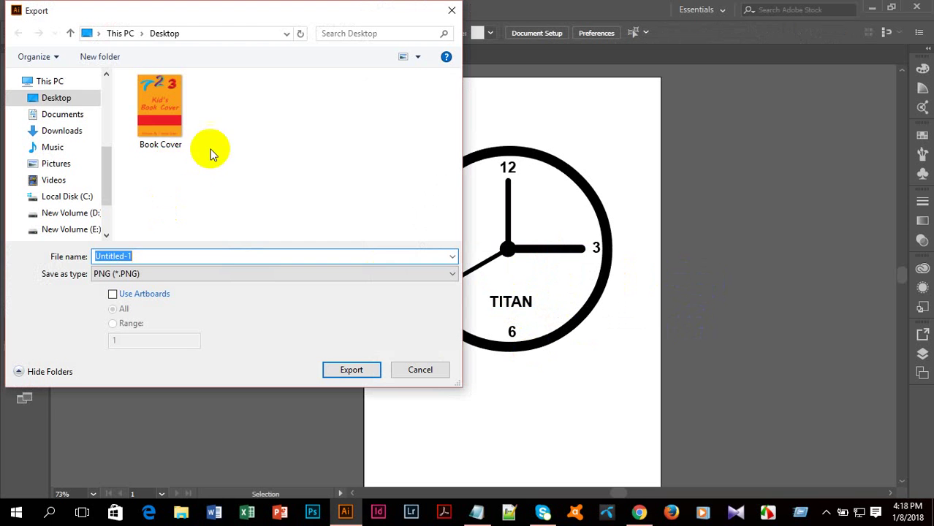
click(69, 99)
click(186, 260)
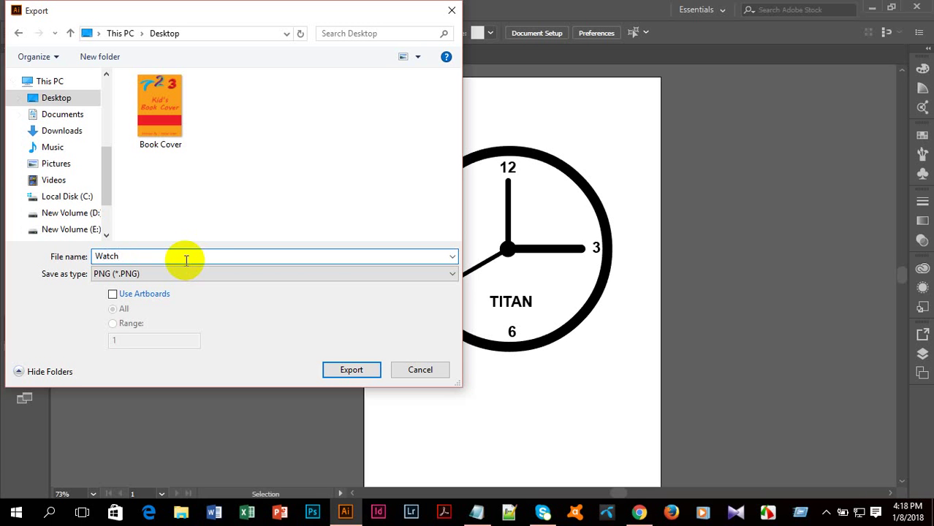
click(342, 370)
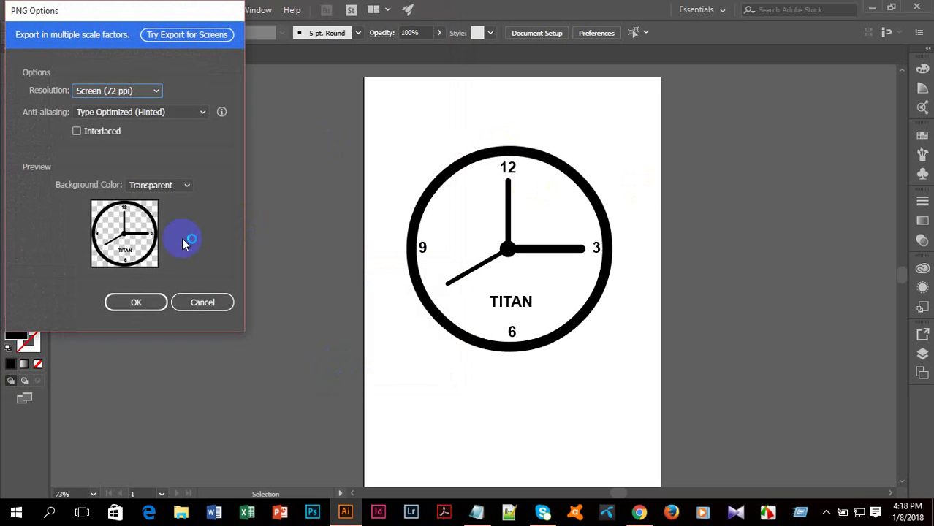